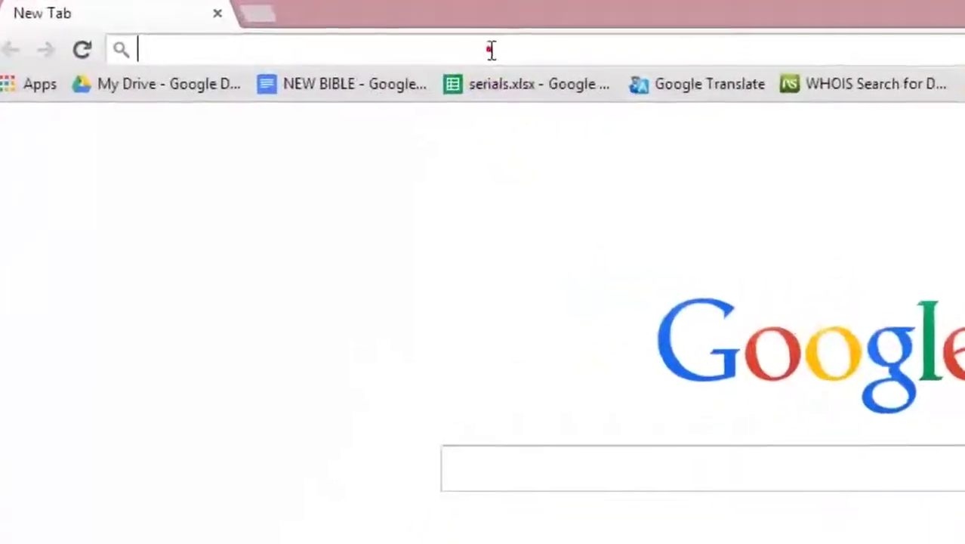
Step: Load soundcloud.com, scroll the profile to the Ghosts track and open its share options
{"action": "type", "text": "soundcloud.com"}
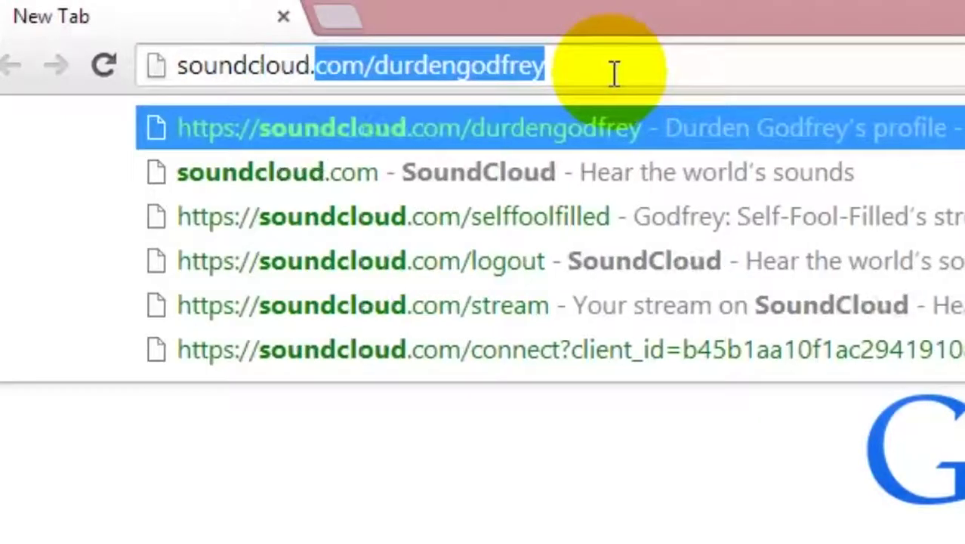
{"action": "key", "text": "Return"}
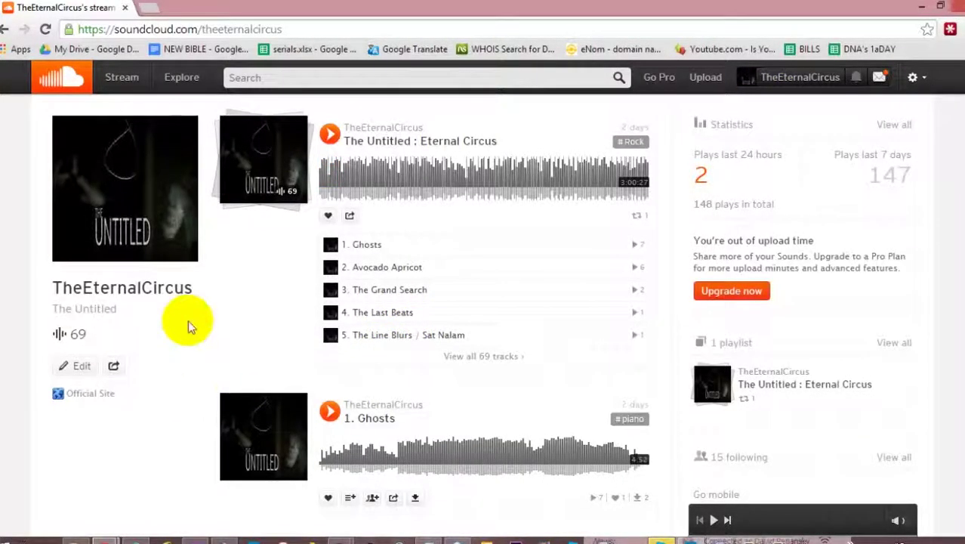
{"action": "scroll", "coordinate": [188, 320], "scroll_direction": "down", "scroll_amount": 3}
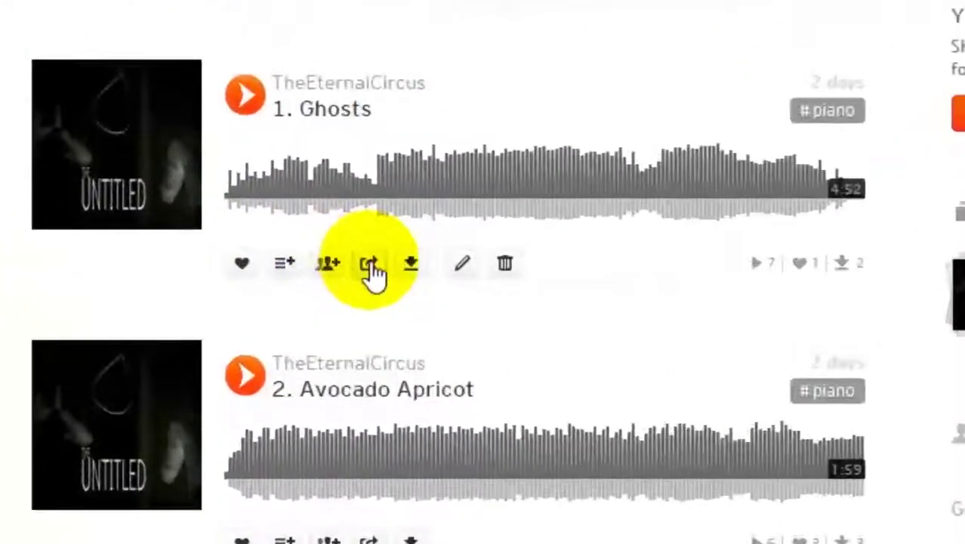
{"action": "left_click", "coordinate": [380, 270]}
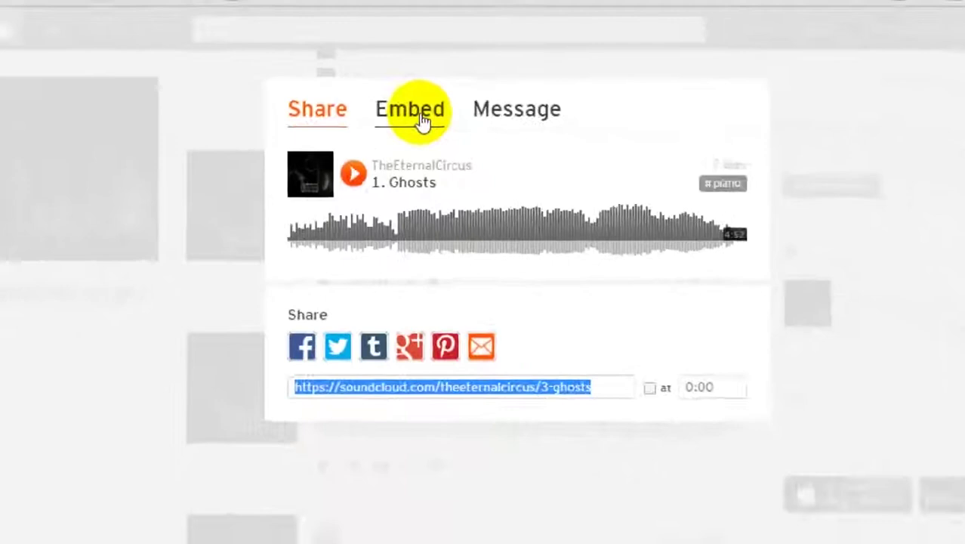
Step: Show the Ghosts embed code using the compact waveform player with height 166
{"action": "left_click", "coordinate": [431, 143]}
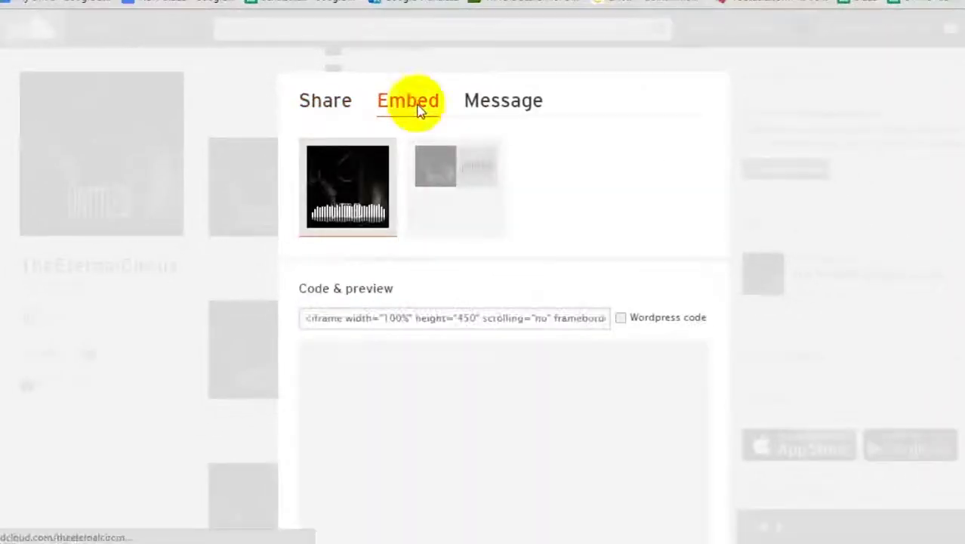
{"action": "scroll", "coordinate": [519, 172], "scroll_direction": "down", "scroll_amount": 2}
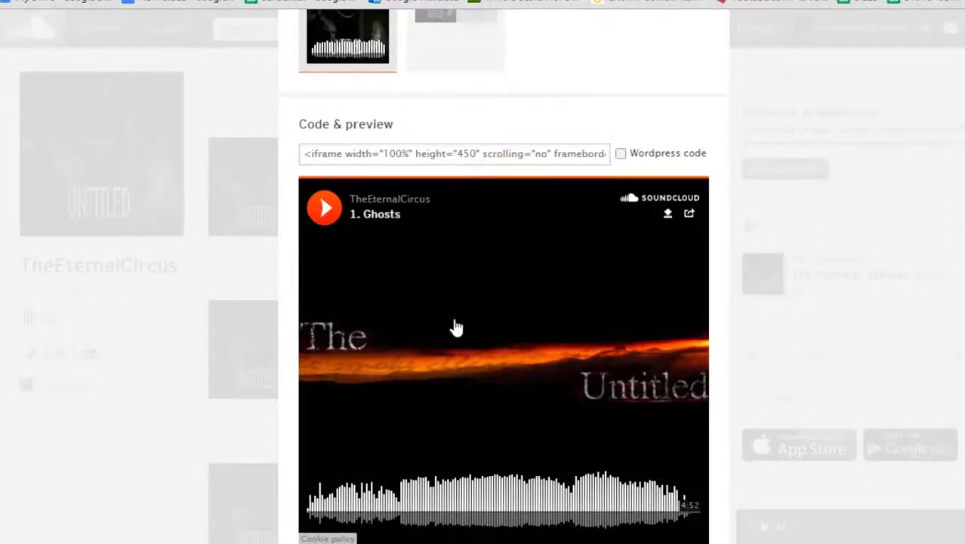
{"action": "scroll", "coordinate": [465, 344], "scroll_direction": "down", "scroll_amount": 1}
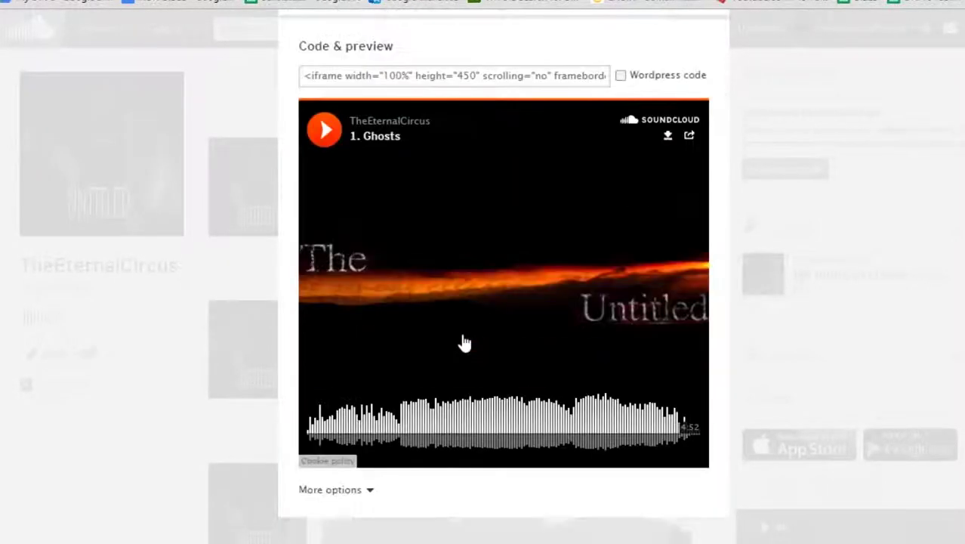
{"action": "scroll", "coordinate": [465, 344], "scroll_direction": "up", "scroll_amount": 3}
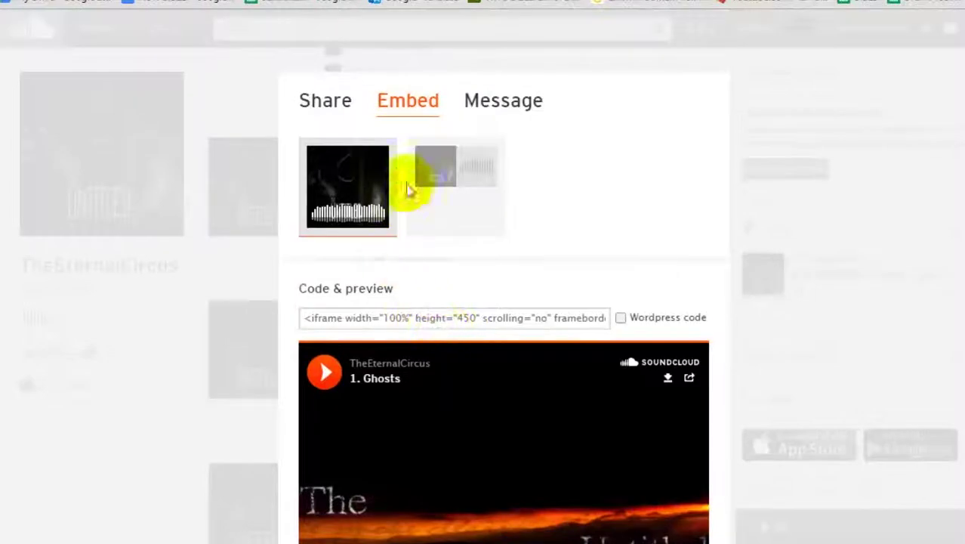
{"action": "left_click", "coordinate": [432, 179]}
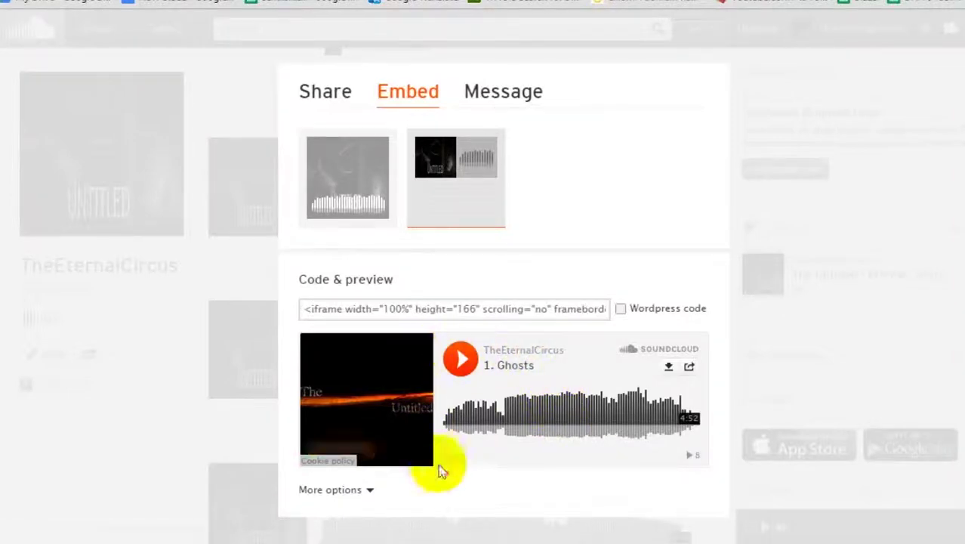
Step: Set the embedded player colour to orange #ff9900
{"action": "left_click", "coordinate": [370, 491]}
{"action": "scroll", "coordinate": [538, 458], "scroll_direction": "down", "scroll_amount": 1}
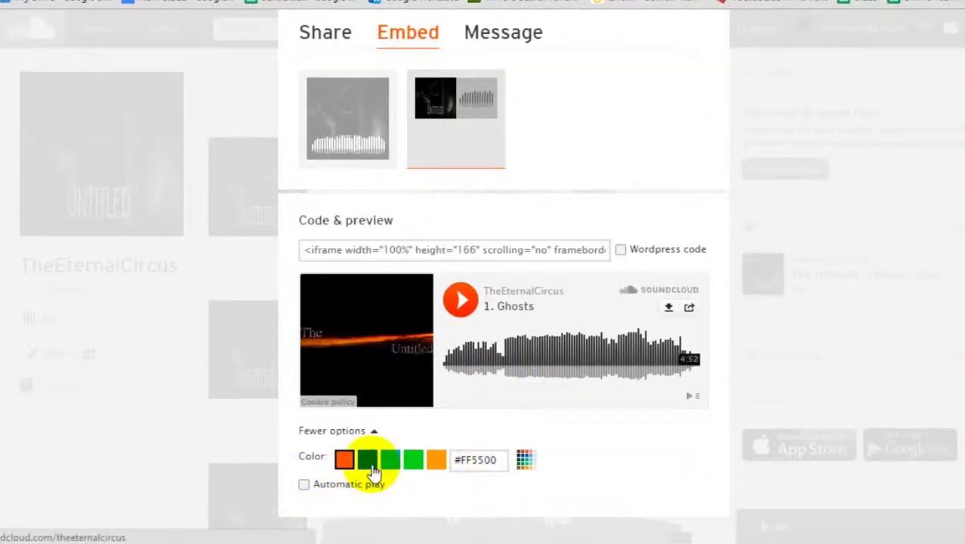
{"action": "left_click", "coordinate": [389, 460]}
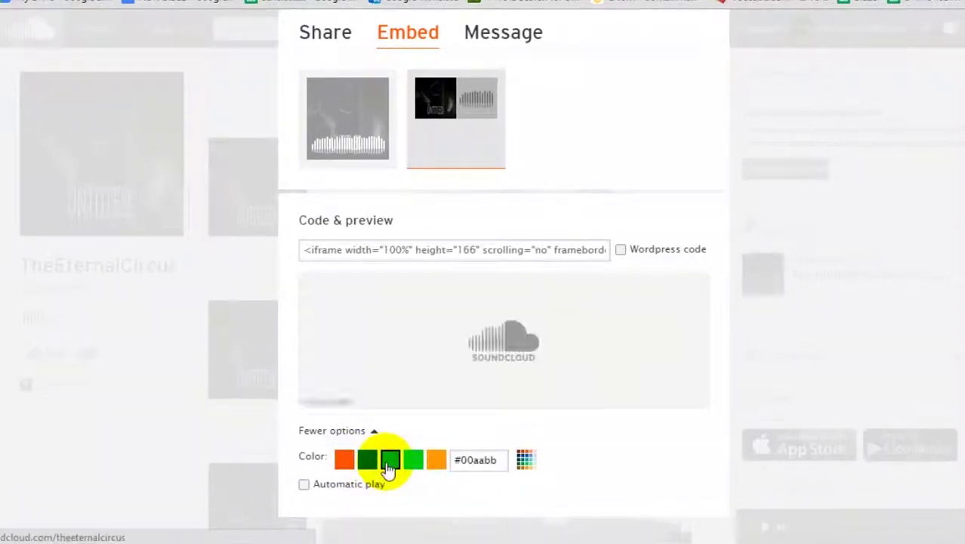
{"action": "left_click", "coordinate": [435, 463]}
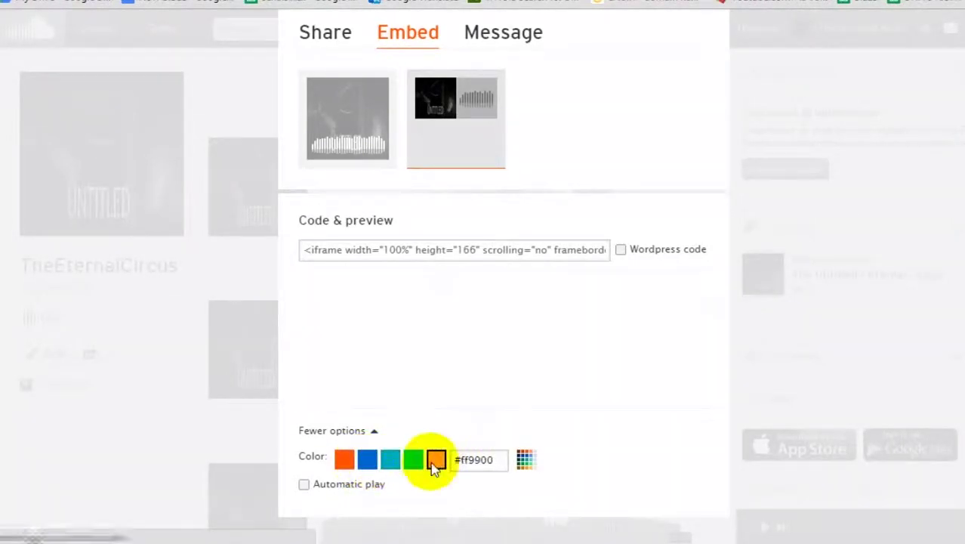
{"action": "scroll", "coordinate": [528, 423], "scroll_direction": "up", "scroll_amount": 2}
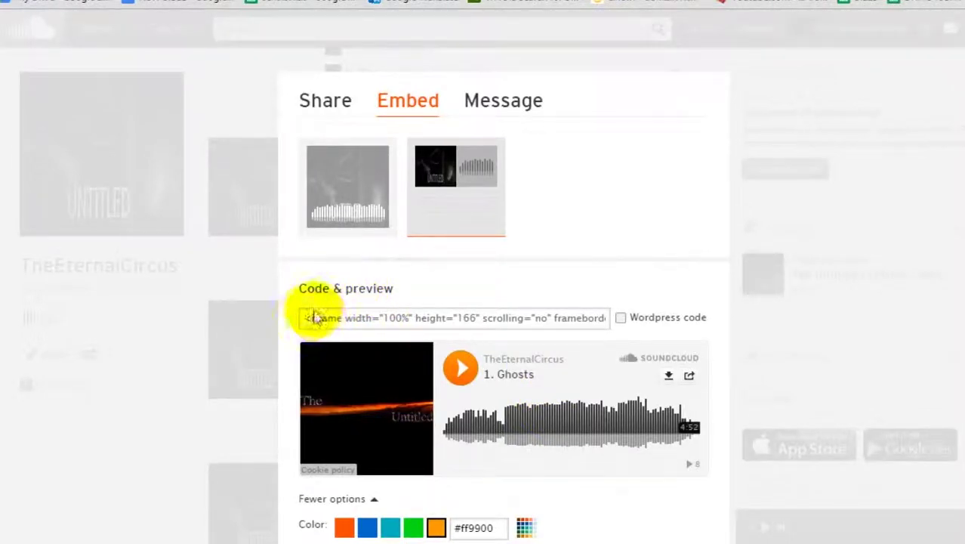
Step: Select the full iframe embed code and copy it
{"action": "left_click_drag", "start_coordinate": [320, 321], "coordinate": [647, 326]}
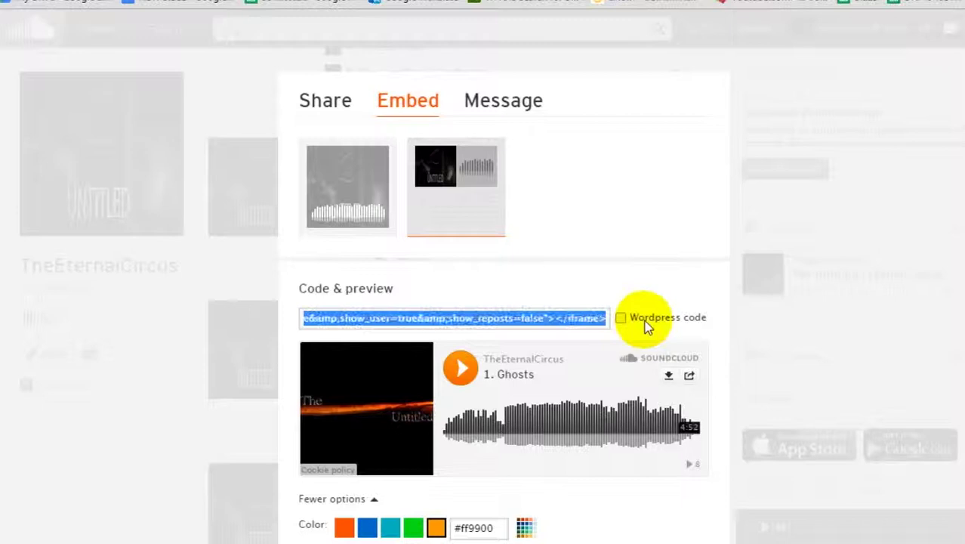
{"action": "right_click", "coordinate": [528, 323]}
{"action": "left_click", "coordinate": [599, 80]}
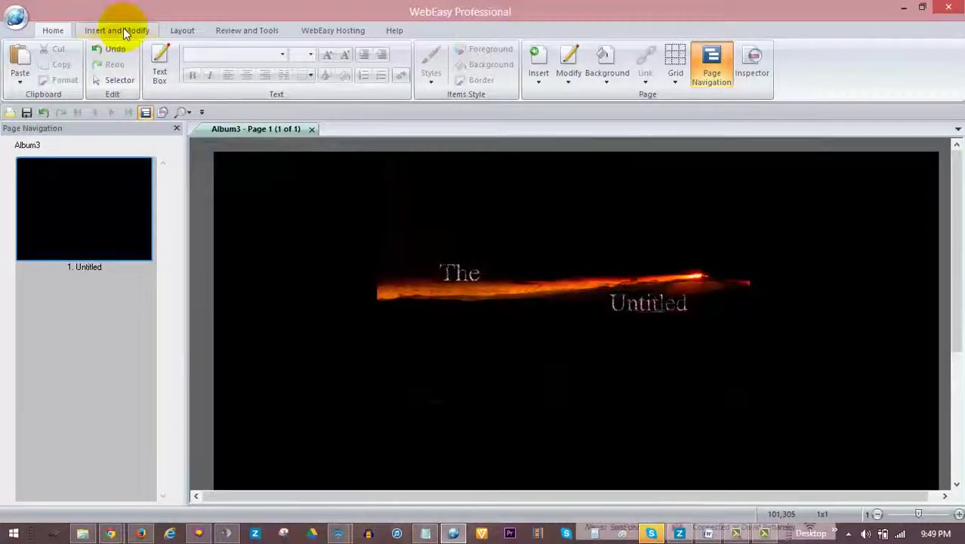
Step: Paste the copied SoundCloud iframe code into a new Custom HTML Code element and accept it
{"action": "left_click", "coordinate": [123, 27]}
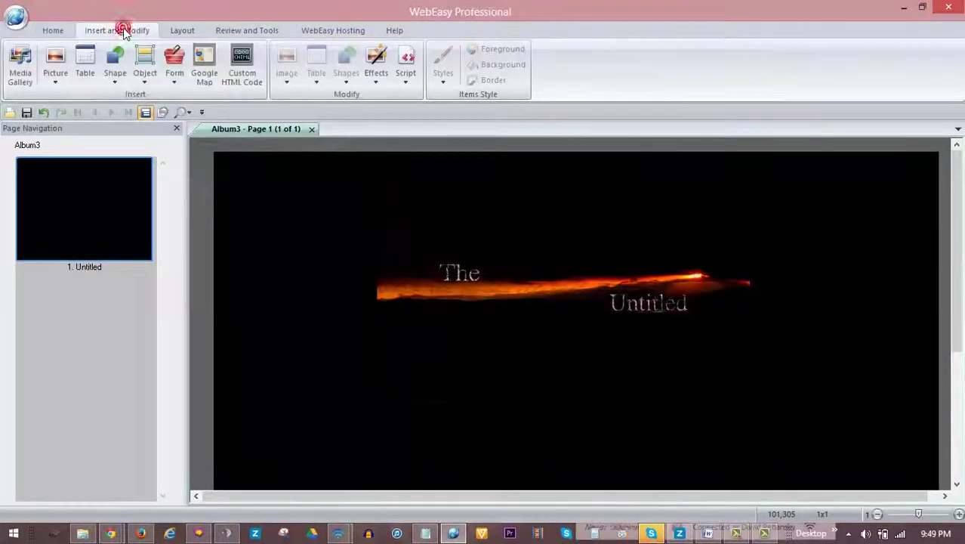
{"action": "left_click", "coordinate": [250, 70]}
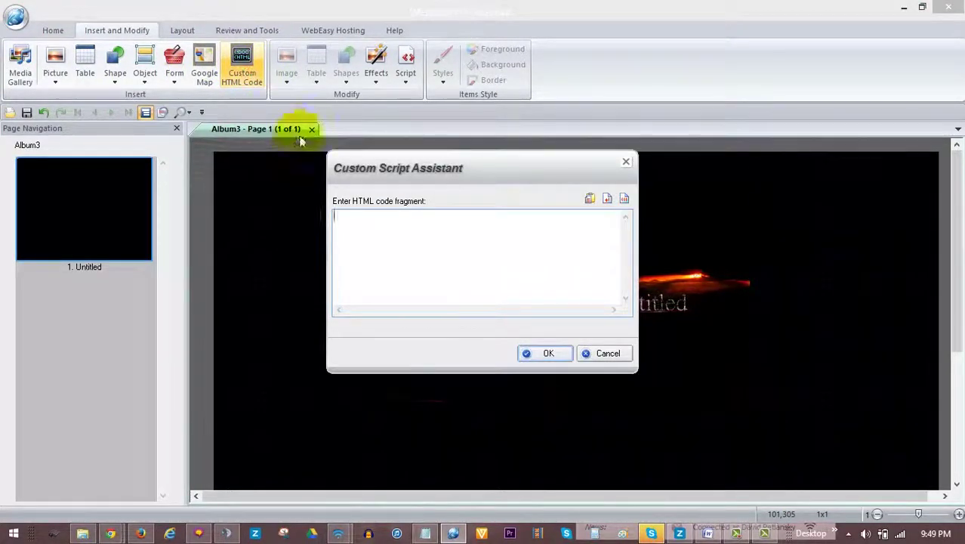
{"action": "right_click", "coordinate": [364, 222]}
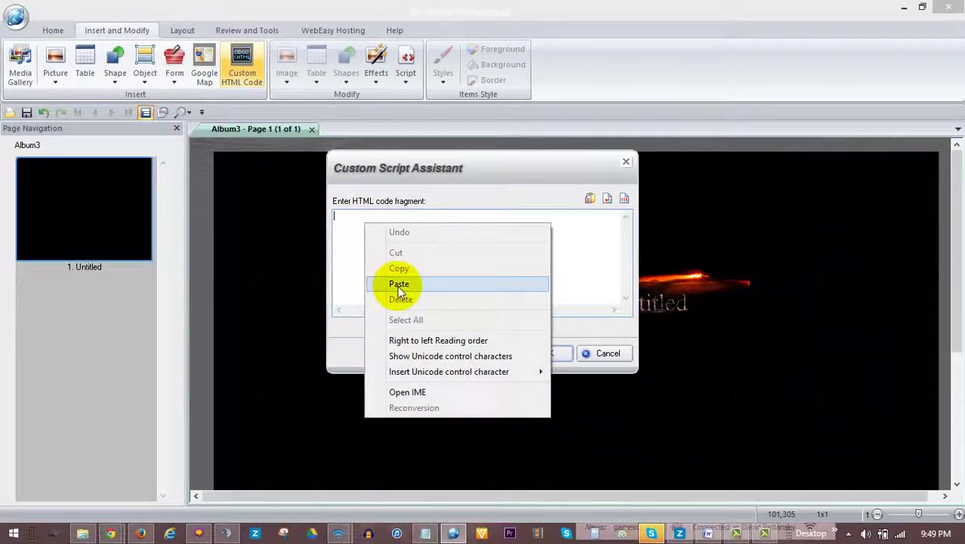
{"action": "left_click", "coordinate": [398, 284]}
{"action": "left_click_drag", "start_coordinate": [551, 309], "coordinate": [347, 302]}
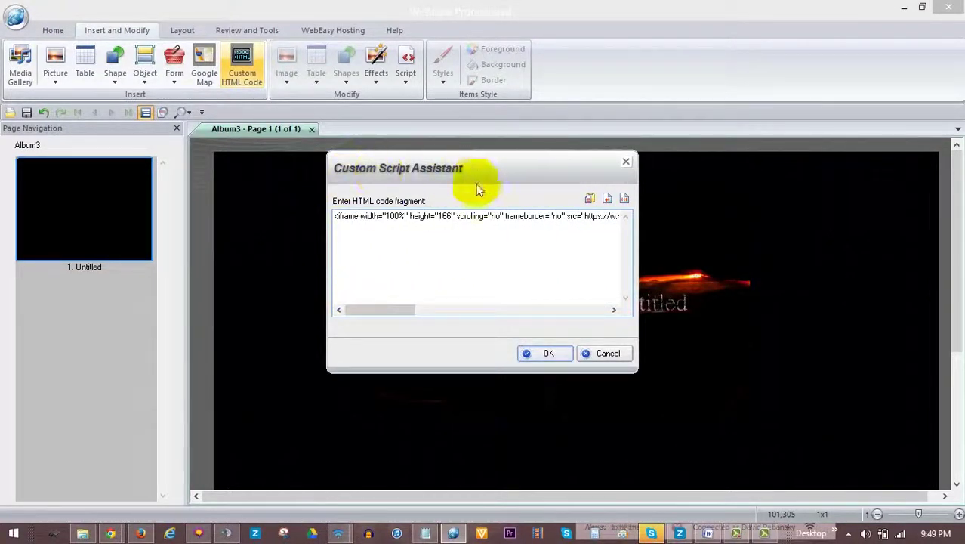
{"action": "left_click", "coordinate": [546, 354]}
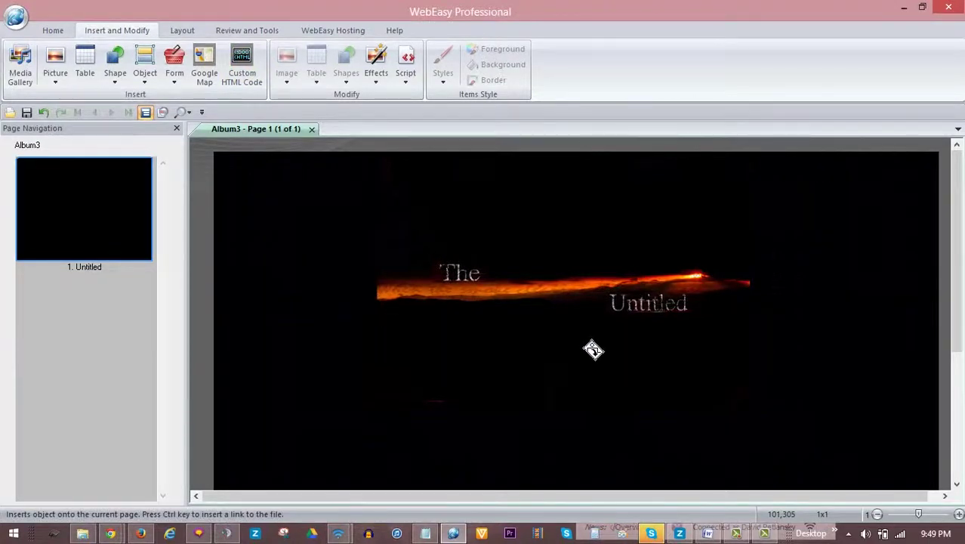
Step: Place the HTML block below the banner and widen it from 320x240 to 673x240
{"action": "left_click_drag", "start_coordinate": [954, 259], "coordinate": [954, 378]}
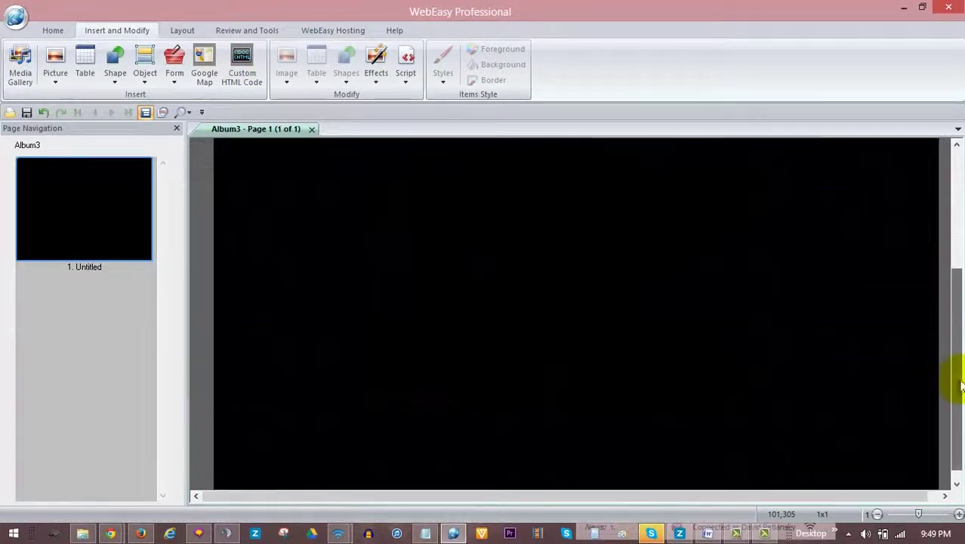
{"action": "left_click", "coordinate": [377, 227]}
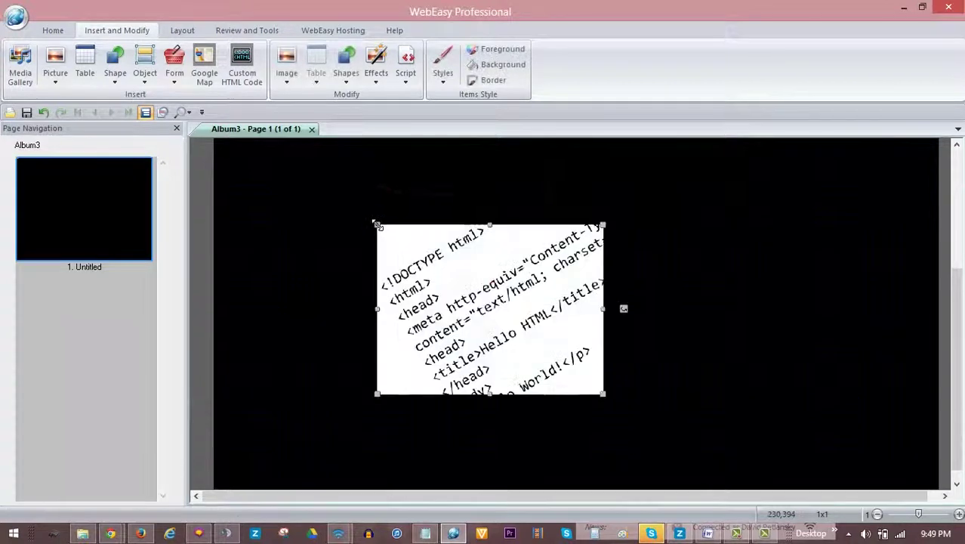
{"action": "left_click_drag", "start_coordinate": [461, 278], "coordinate": [538, 284]}
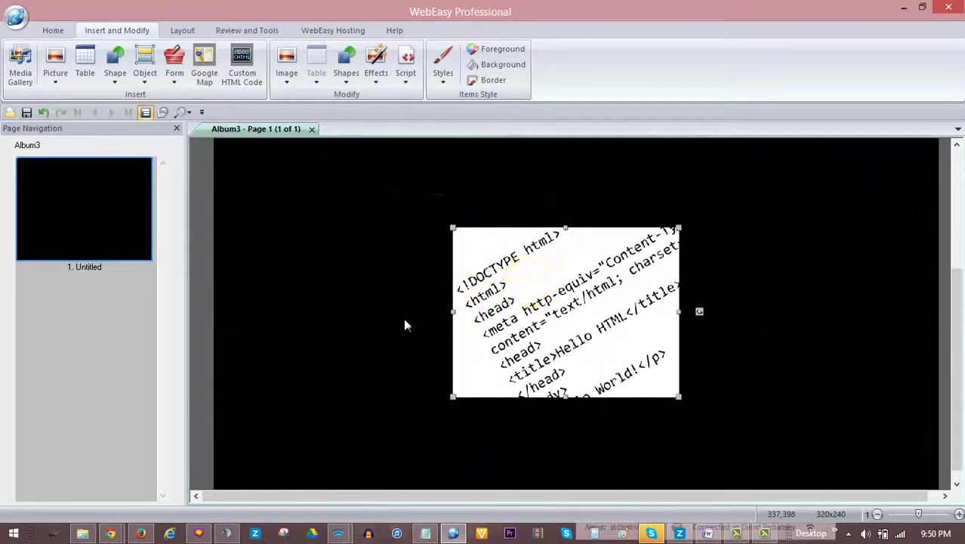
{"action": "left_click_drag", "start_coordinate": [516, 304], "coordinate": [559, 326]}
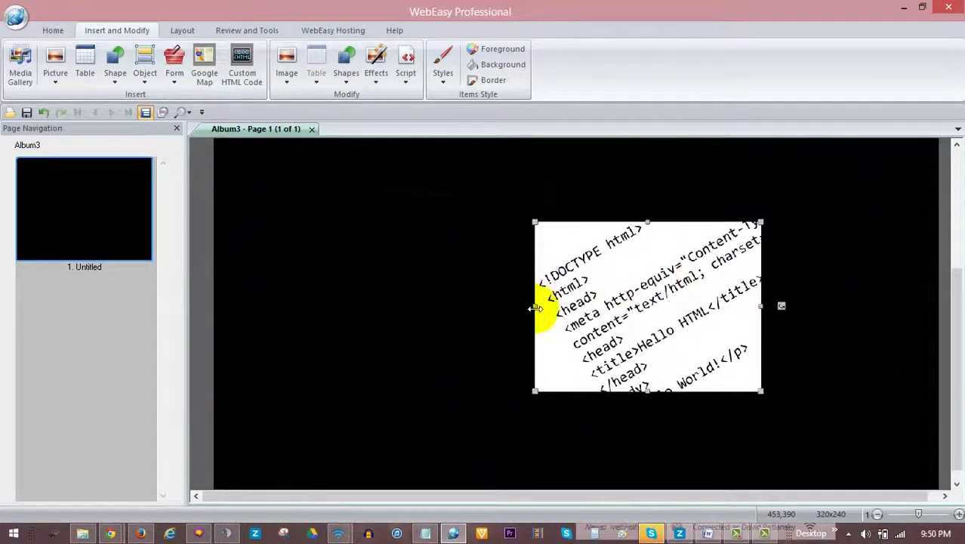
{"action": "left_click_drag", "start_coordinate": [475, 303], "coordinate": [286, 306]}
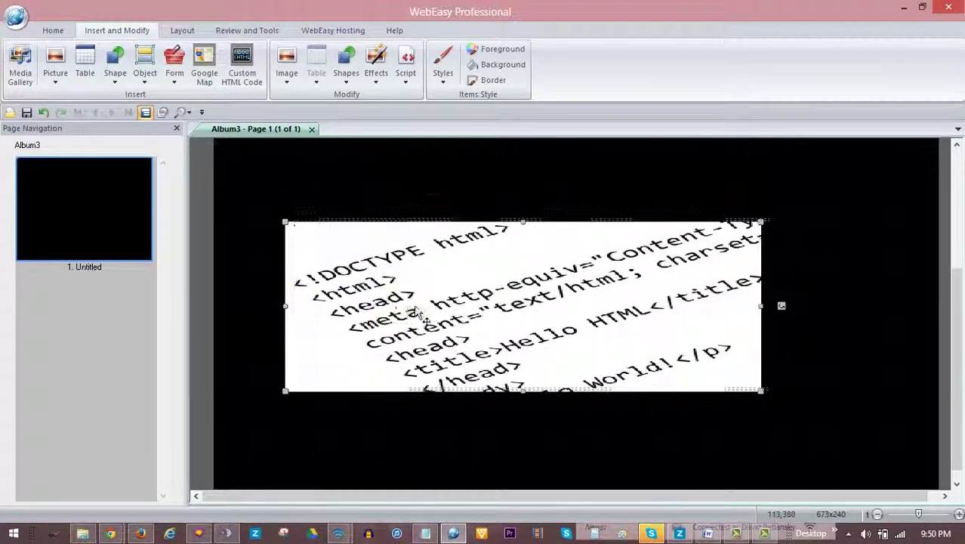
{"action": "left_click_drag", "start_coordinate": [427, 304], "coordinate": [428, 302]}
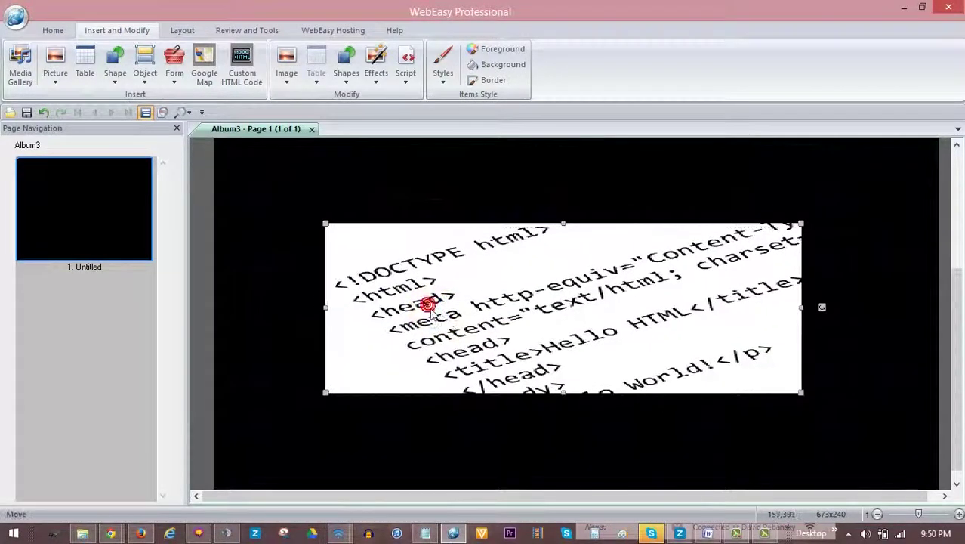
{"action": "left_click", "coordinate": [248, 31]}
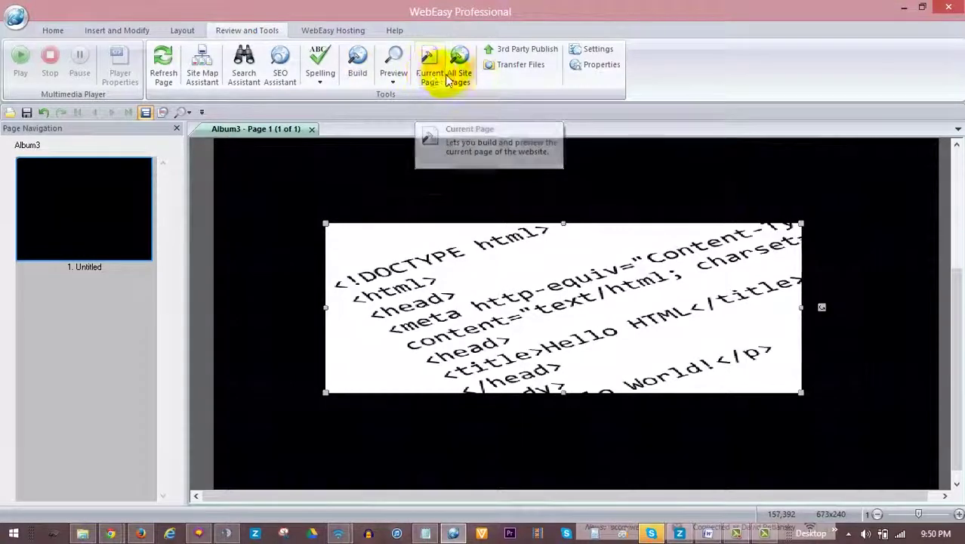
Step: Preview the page in Firefox and play Ghosts in the embedded SoundCloud player
{"action": "left_click", "coordinate": [440, 69]}
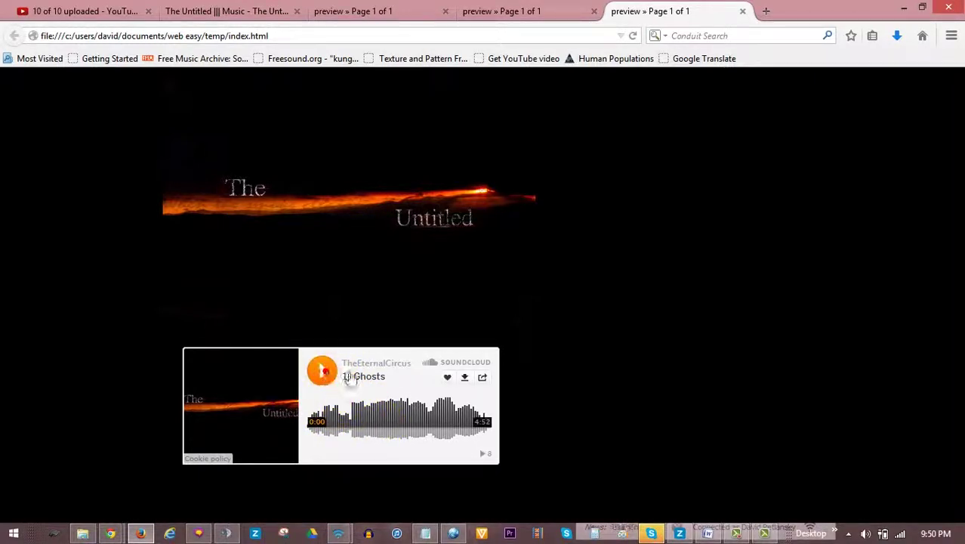
{"action": "left_click", "coordinate": [448, 380]}
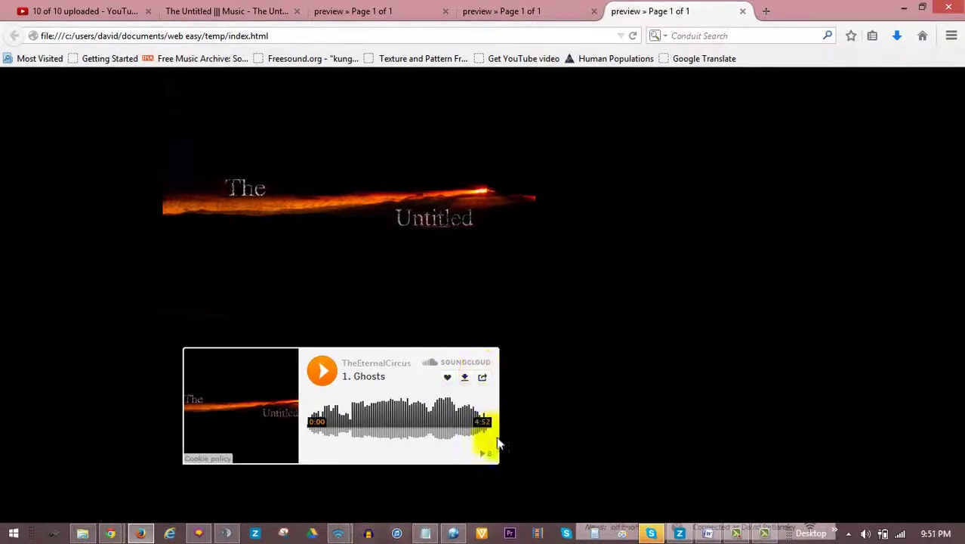
{"action": "mouse_move", "coordinate": [243, 417]}
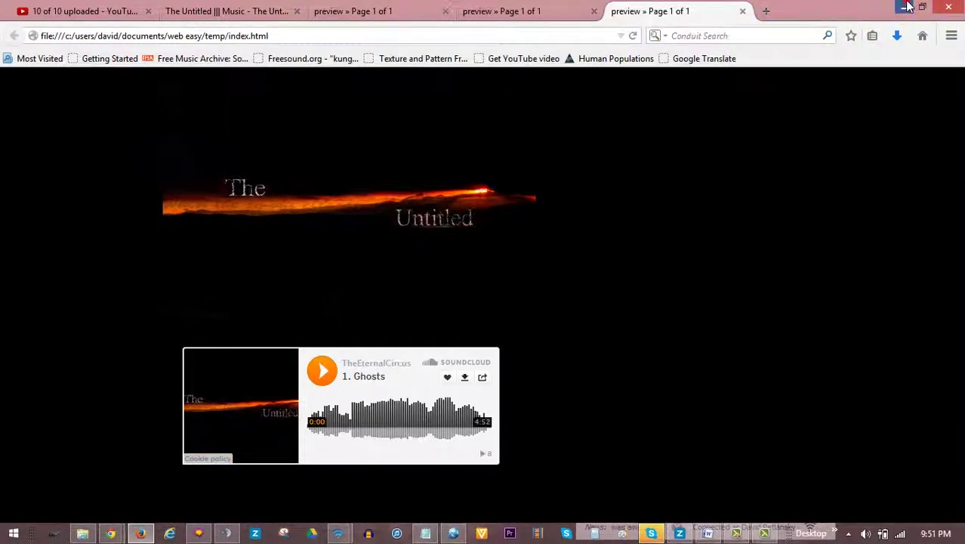
Step: Create a new SoundCloud playlist titled 'Site' containing Ghosts
{"action": "left_click", "coordinate": [907, 7]}
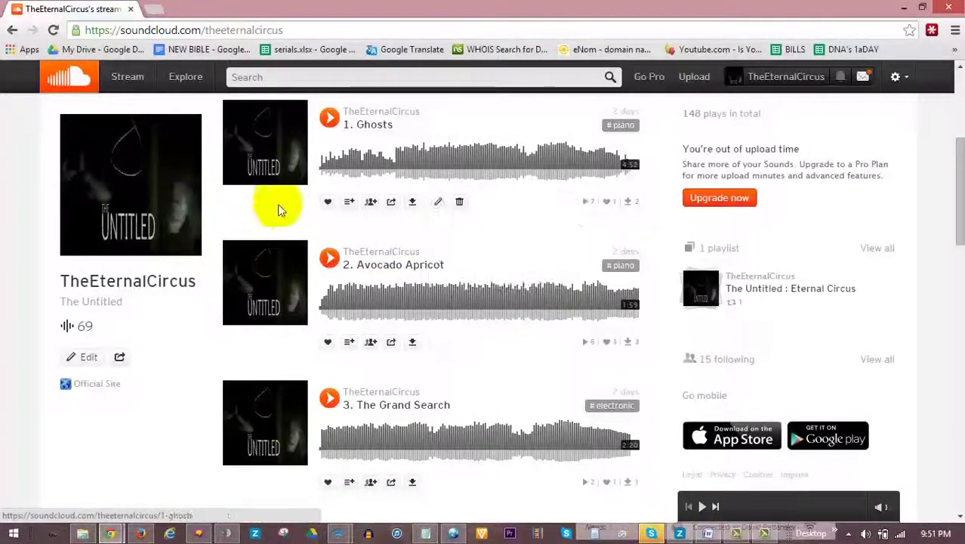
{"action": "left_click", "coordinate": [349, 201]}
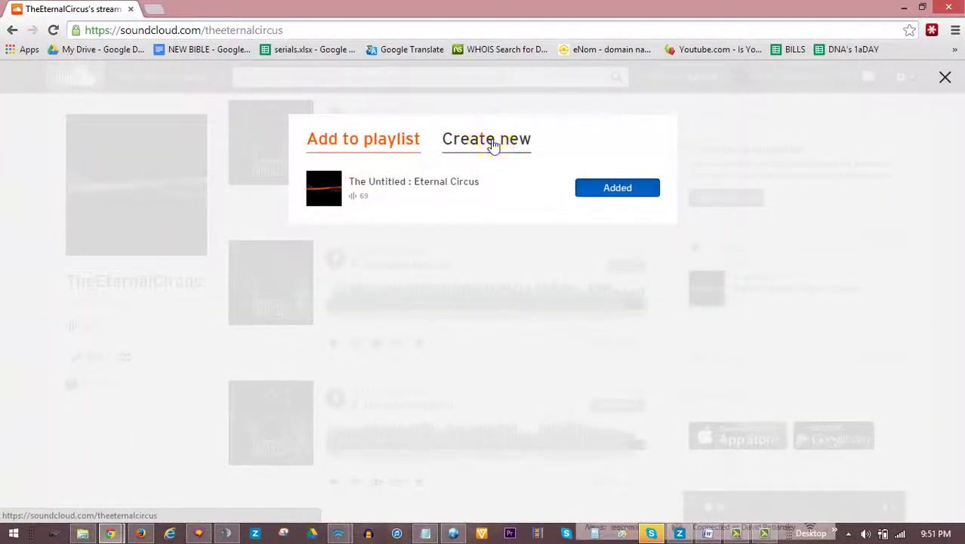
{"action": "left_click", "coordinate": [493, 145]}
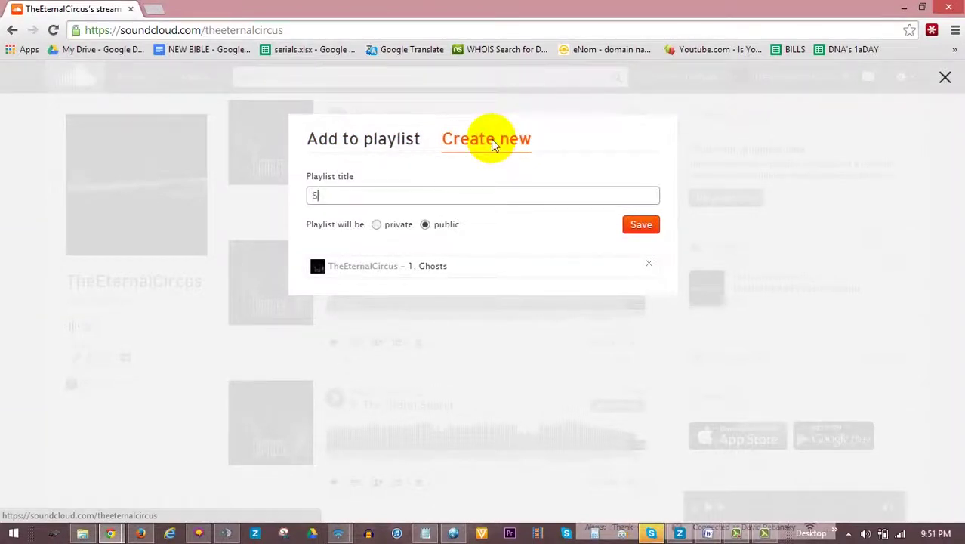
{"action": "left_click", "coordinate": [463, 195]}
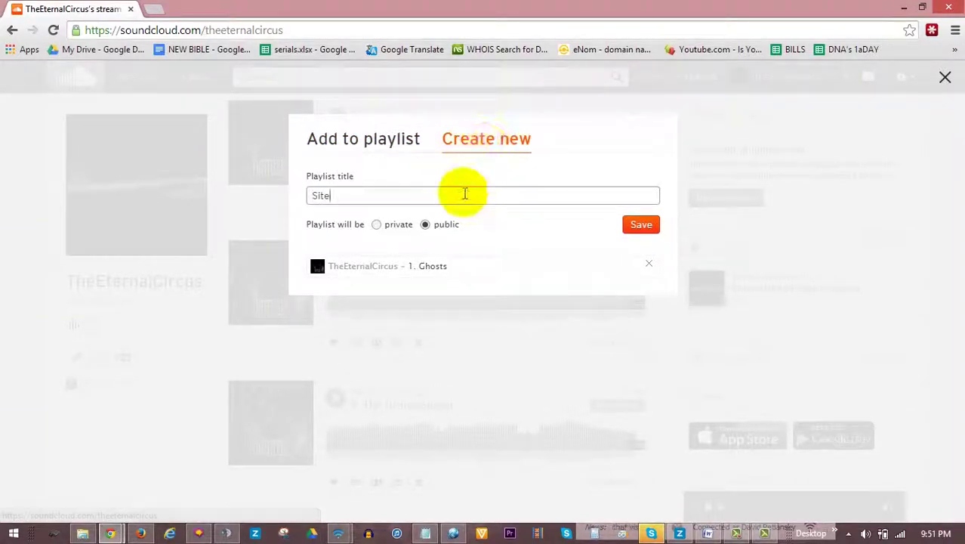
{"action": "left_click", "coordinate": [624, 228]}
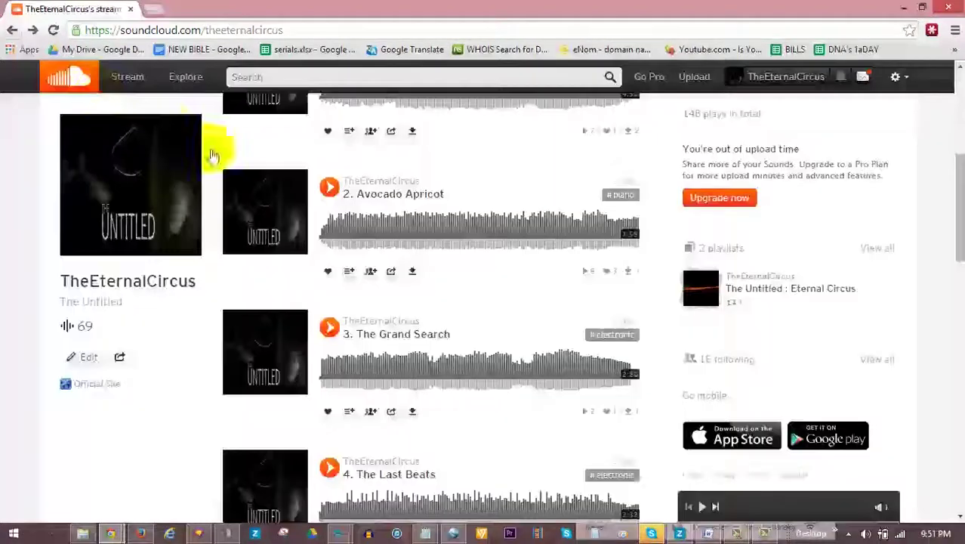
Step: Add Avocado Apricot to the Site playlist and reload the profile to show it
{"action": "left_click", "coordinate": [349, 272]}
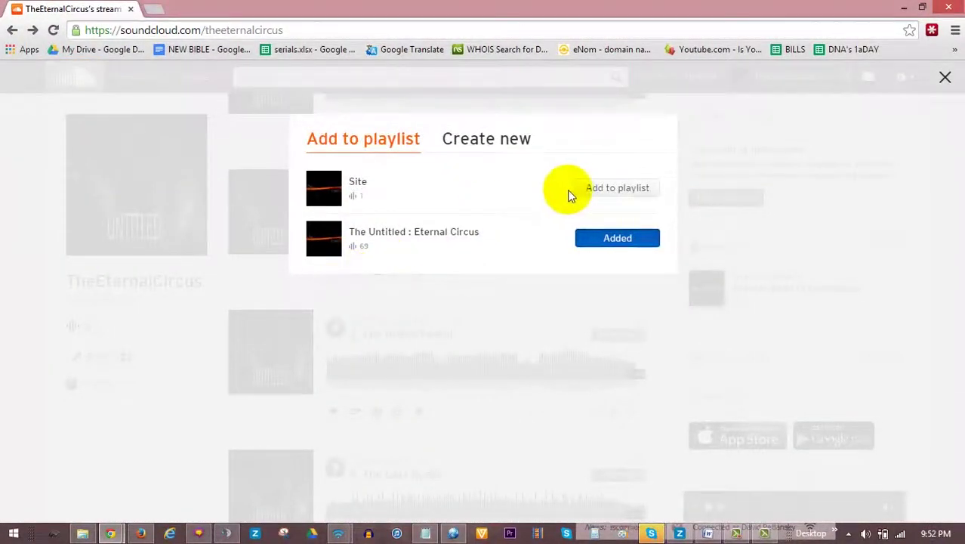
{"action": "left_click", "coordinate": [599, 190]}
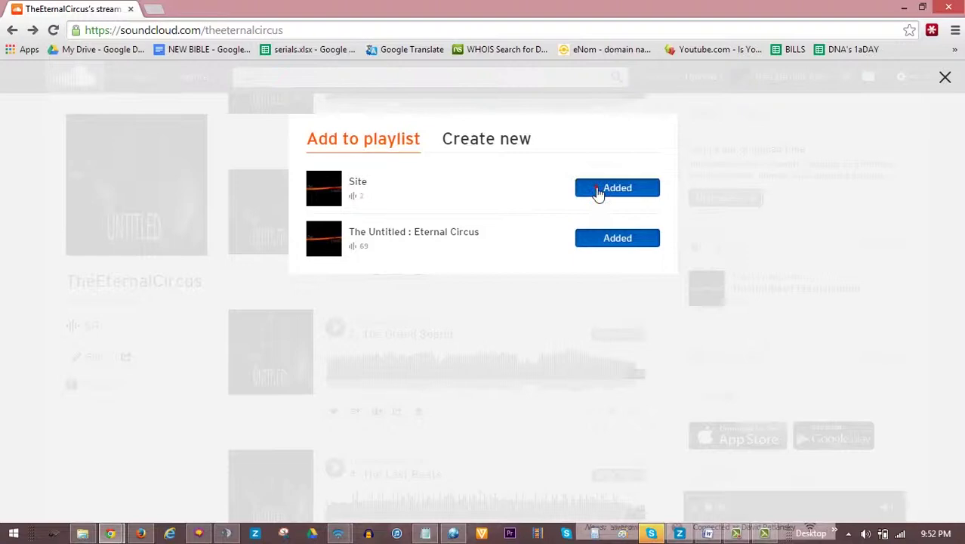
{"action": "left_click", "coordinate": [219, 313]}
{"action": "scroll", "coordinate": [218, 312], "scroll_direction": "down", "scroll_amount": 2}
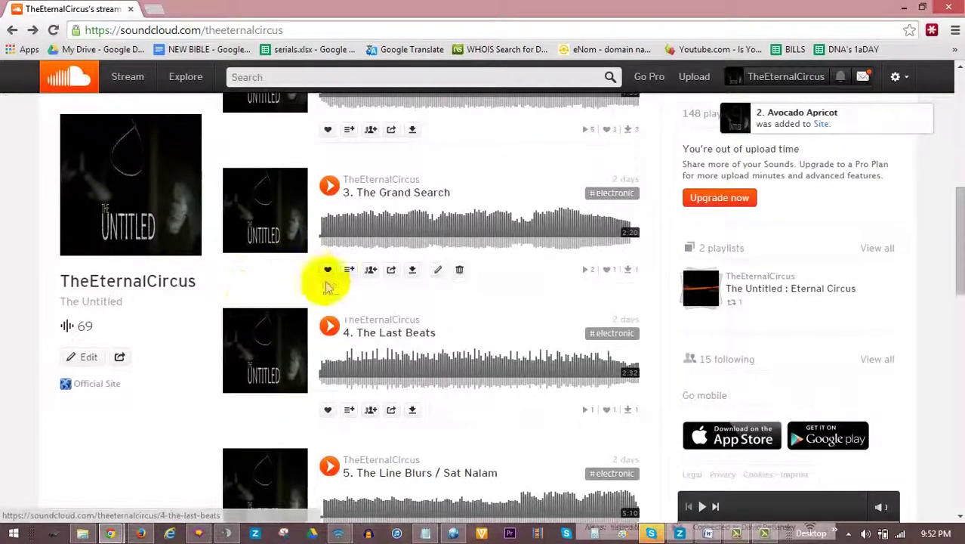
{"action": "left_click", "coordinate": [53, 30]}
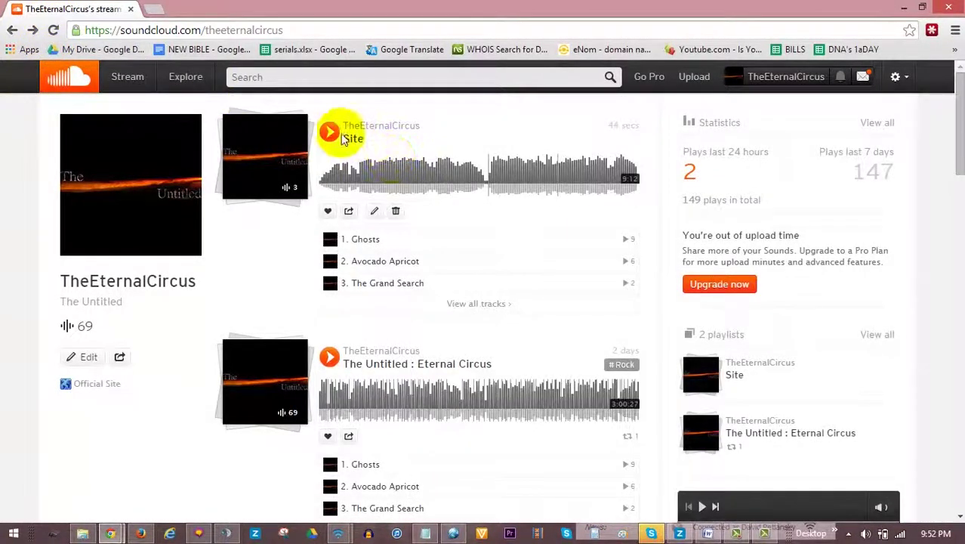
Step: Copy the Site playlist's three-track embed code (height 300) and return to WebEasy
{"action": "left_click", "coordinate": [349, 211]}
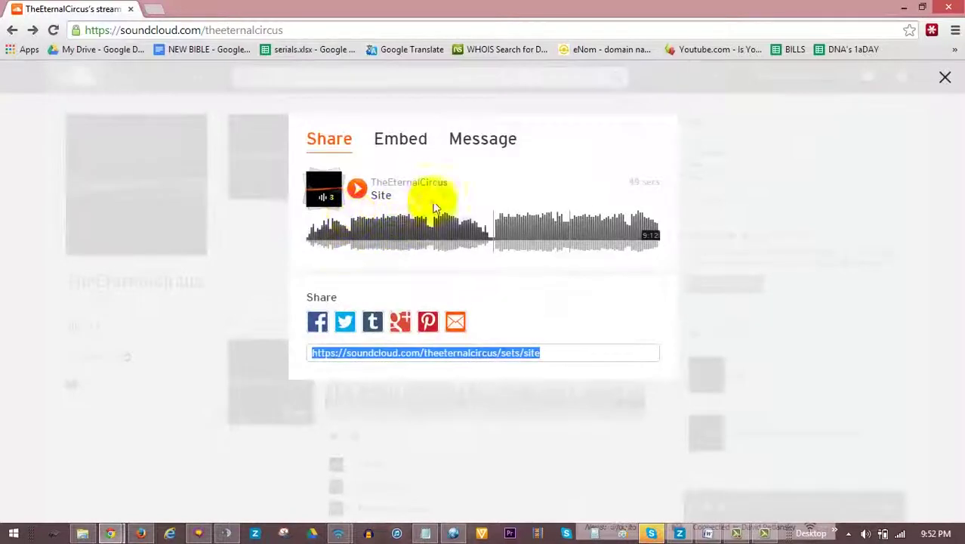
{"action": "left_click", "coordinate": [399, 141]}
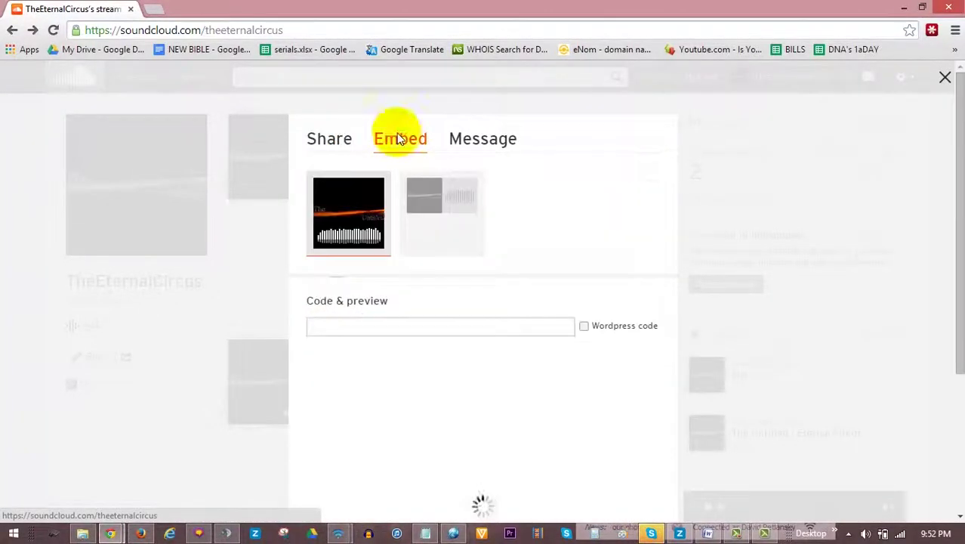
{"action": "scroll", "coordinate": [530, 219], "scroll_direction": "down", "scroll_amount": 3}
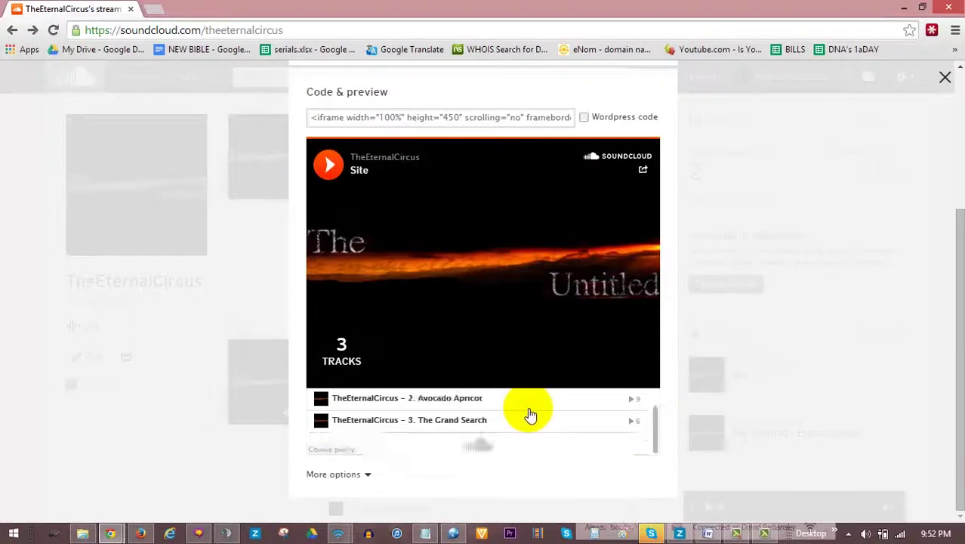
{"action": "scroll", "coordinate": [407, 472], "scroll_direction": "up", "scroll_amount": 2}
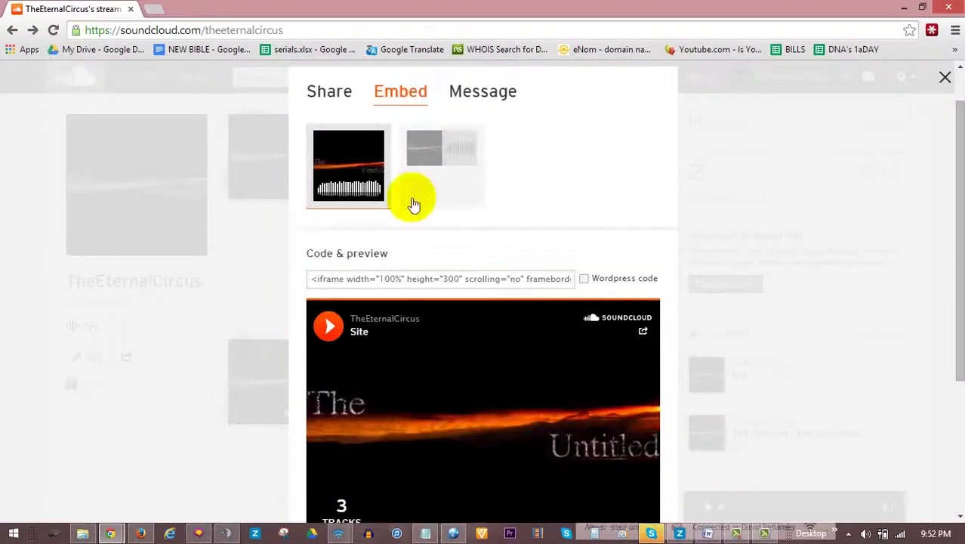
{"action": "left_click", "coordinate": [407, 278]}
{"action": "right_click", "coordinate": [367, 287]}
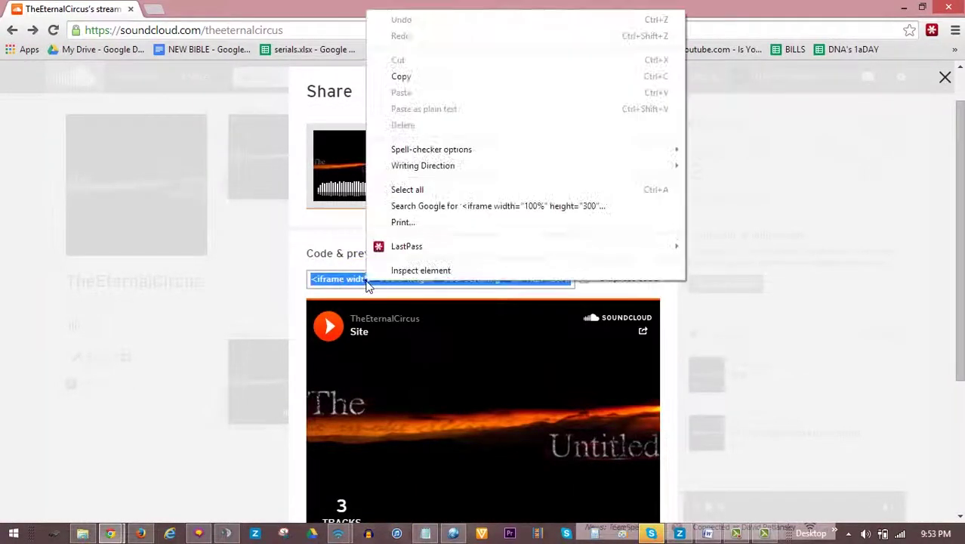
{"action": "left_click", "coordinate": [418, 82]}
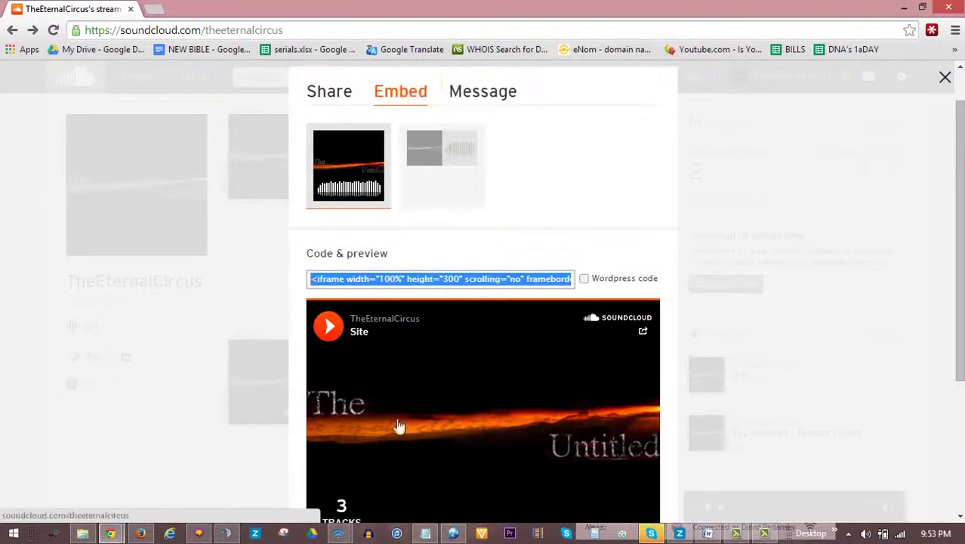
{"action": "left_click", "coordinate": [453, 531]}
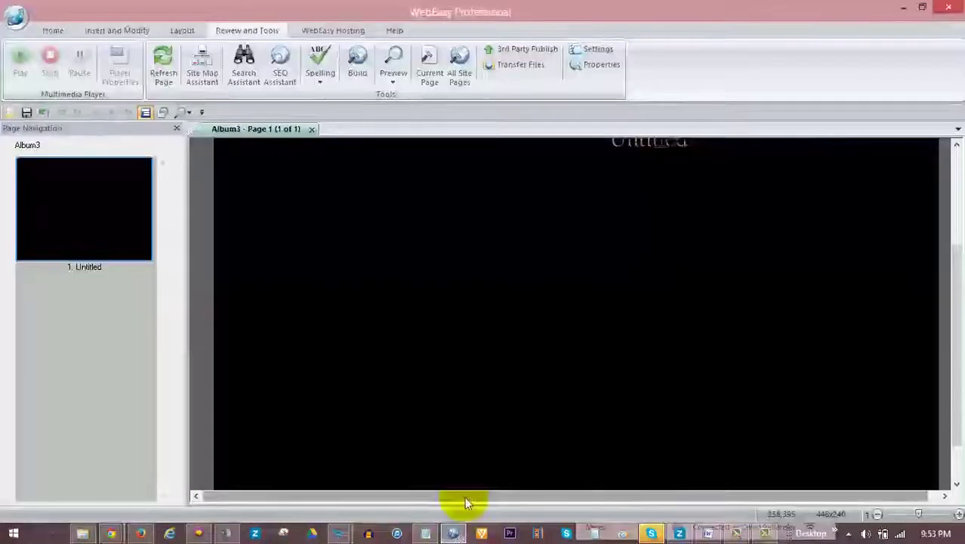
Step: Insert the Site playlist embed code as a Custom HTML object on the page
{"action": "left_click", "coordinate": [115, 30]}
{"action": "left_click", "coordinate": [256, 60]}
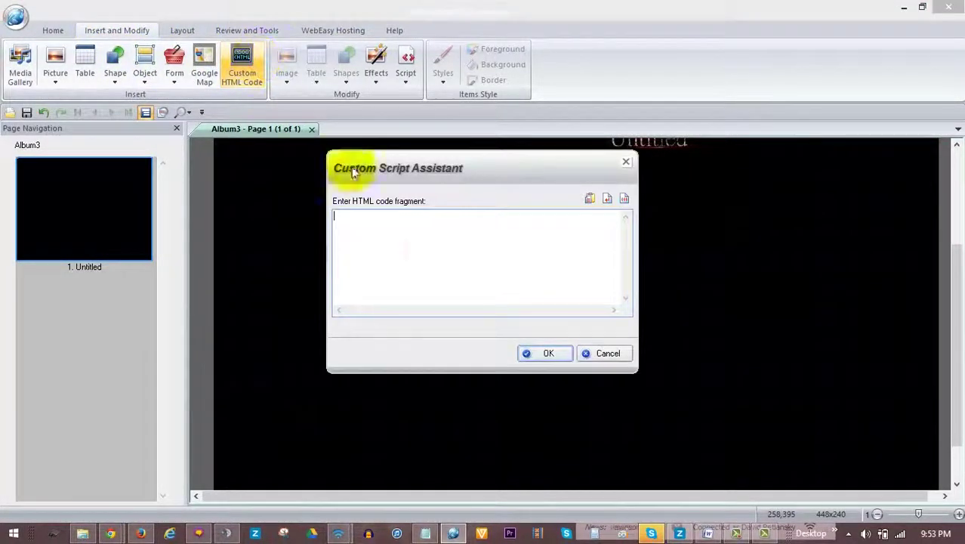
{"action": "right_click", "coordinate": [397, 233]}
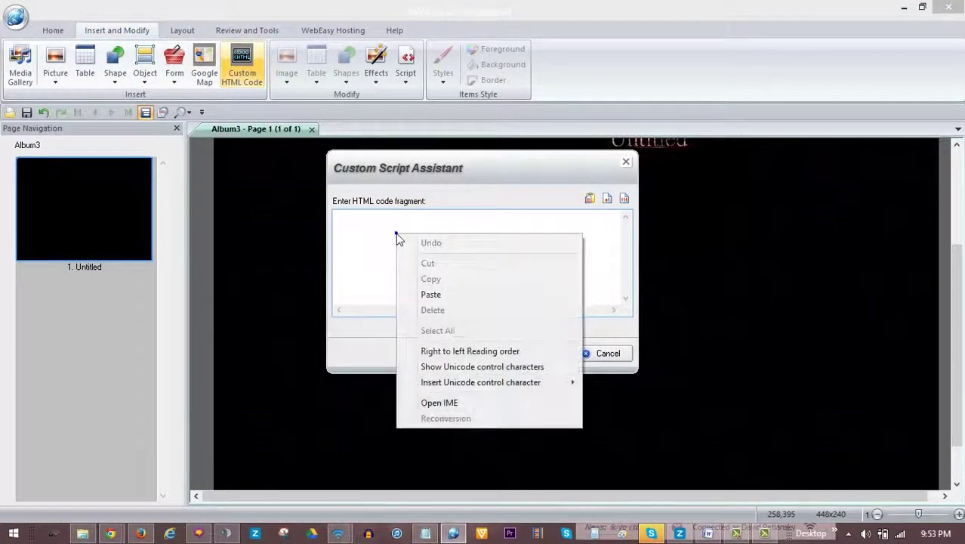
{"action": "left_click", "coordinate": [452, 296]}
{"action": "left_click", "coordinate": [547, 354]}
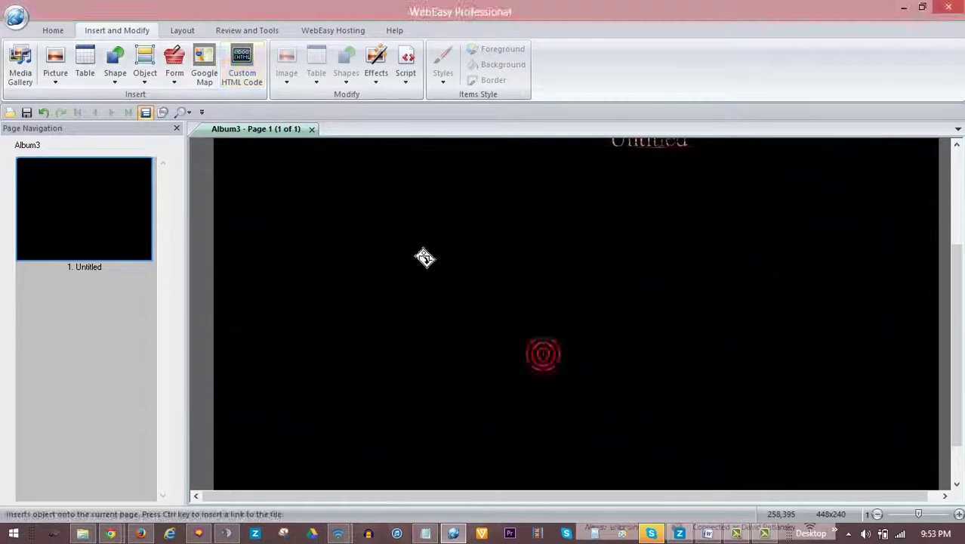
{"action": "left_click", "coordinate": [408, 265]}
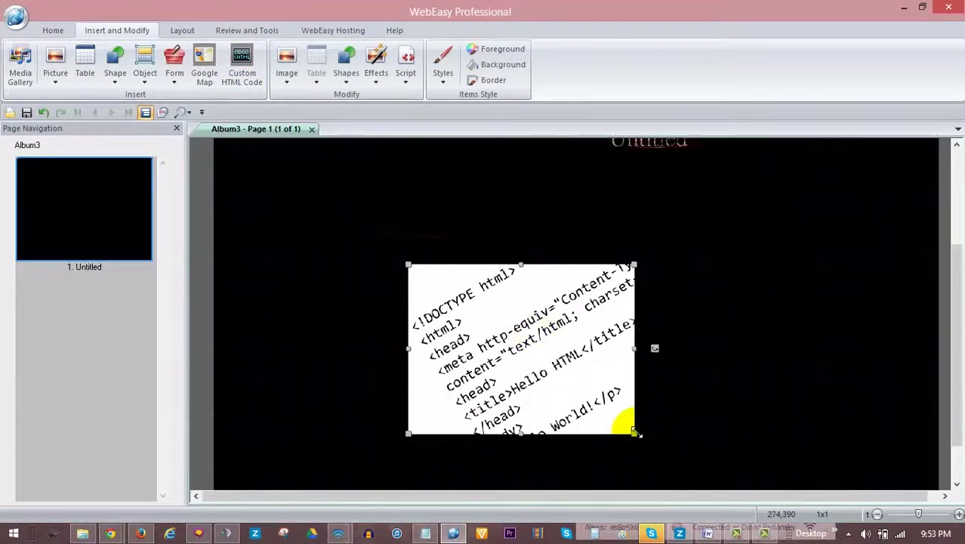
Step: Delete the fire banner, enlarge the HTML object to 517x388, and preview the page
{"action": "scroll", "coordinate": [688, 333], "scroll_direction": "up", "scroll_amount": 3}
{"action": "left_click", "coordinate": [524, 241]}
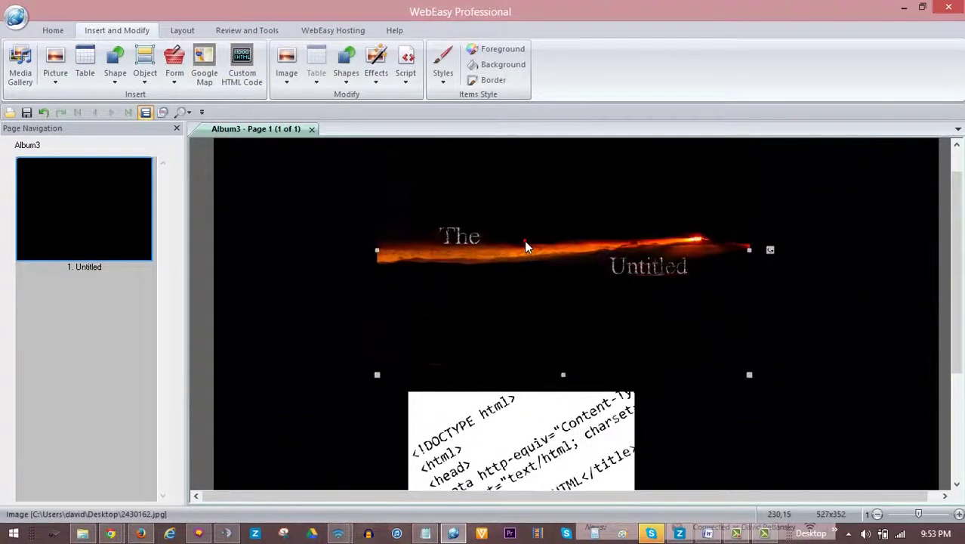
{"action": "key", "text": "Delete"}
{"action": "left_click", "coordinate": [445, 261]}
{"action": "left_click_drag", "start_coordinate": [446, 261], "coordinate": [459, 252]}
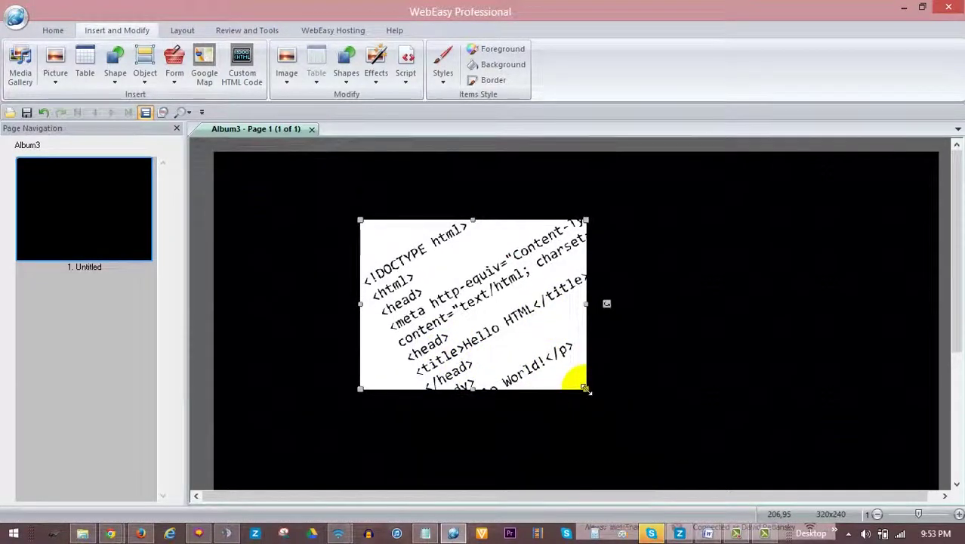
{"action": "left_click_drag", "start_coordinate": [571, 377], "coordinate": [726, 494]}
{"action": "left_click_drag", "start_coordinate": [657, 431], "coordinate": [698, 404]}
{"action": "left_click", "coordinate": [249, 30]}
{"action": "left_click", "coordinate": [426, 68]}
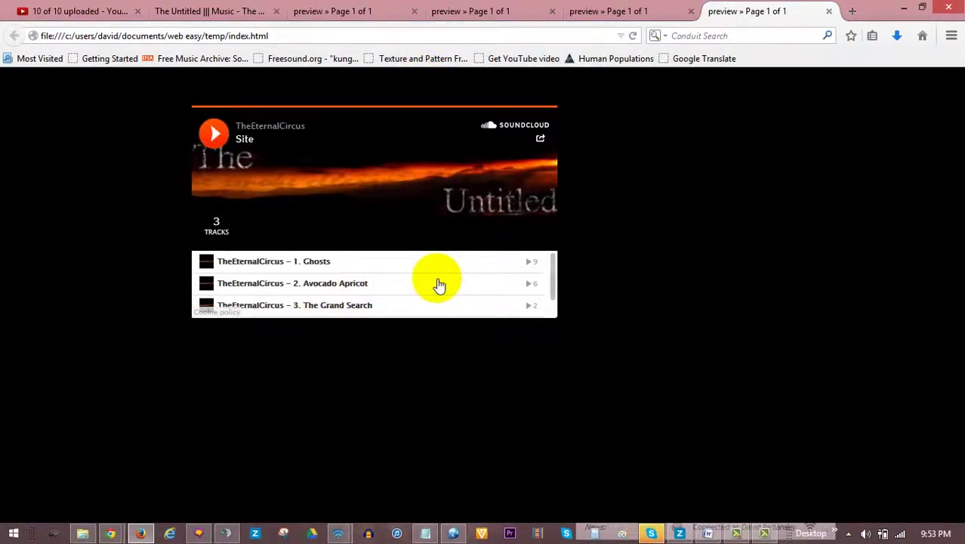
Step: Play Avocado Apricot, then The Grand Search, then Ghosts in the embedded Site player
{"action": "mouse_move", "coordinate": [561, 269]}
{"action": "left_mouse_down"}
{"action": "mouse_move", "coordinate": [555, 306]}
{"action": "mouse_move", "coordinate": [545, 270]}
{"action": "left_mouse_up"}
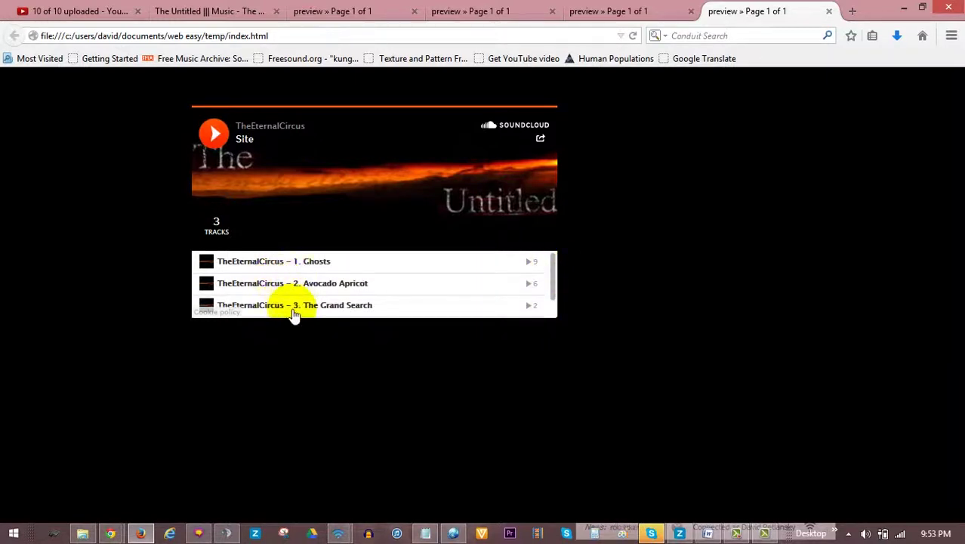
{"action": "left_click", "coordinate": [282, 288]}
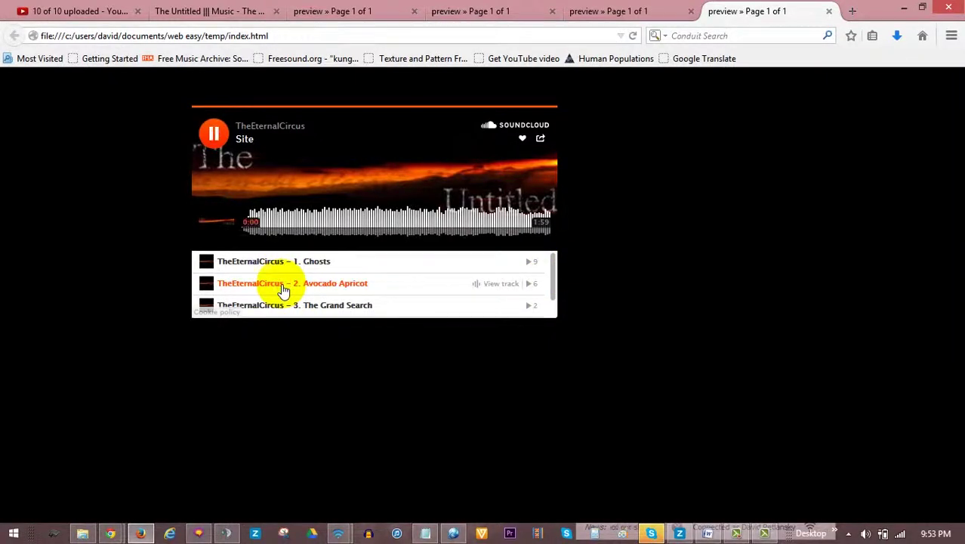
{"action": "left_click", "coordinate": [317, 306]}
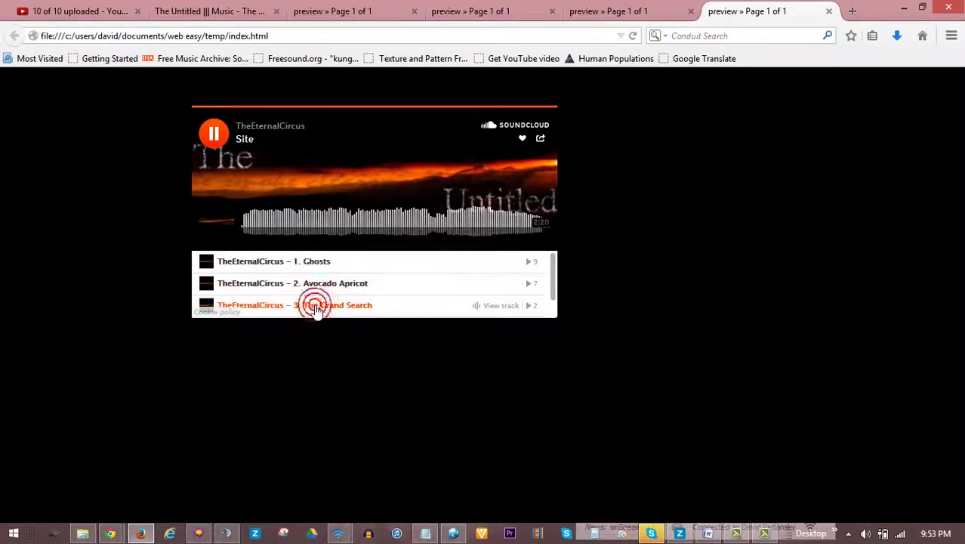
{"action": "left_click", "coordinate": [295, 263]}
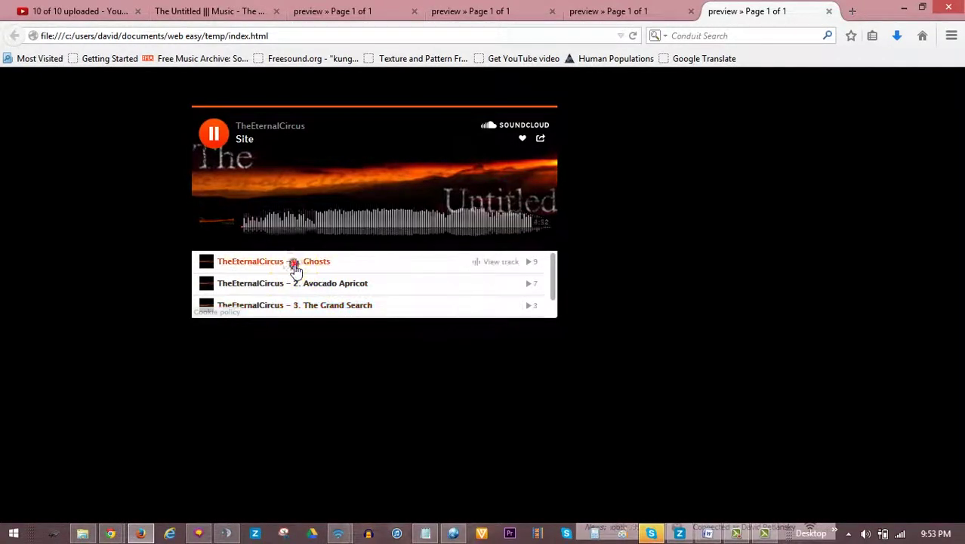